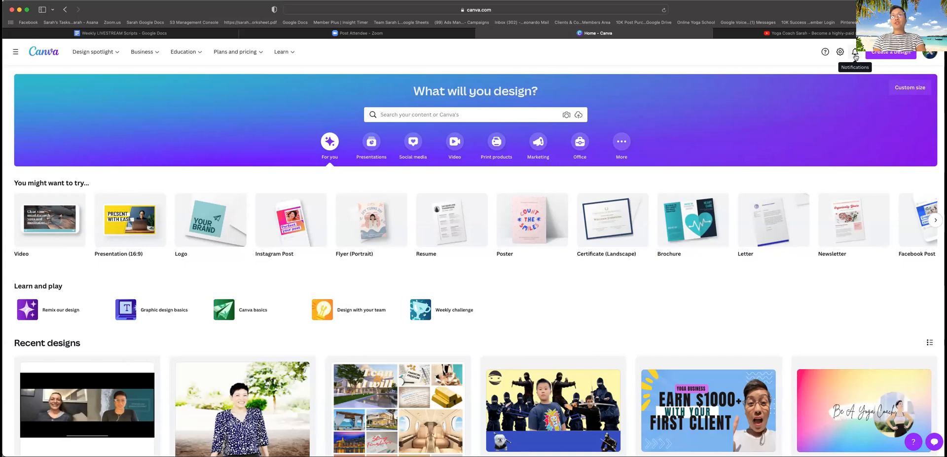
pyautogui.click(856, 56)
pyautogui.click(796, 53)
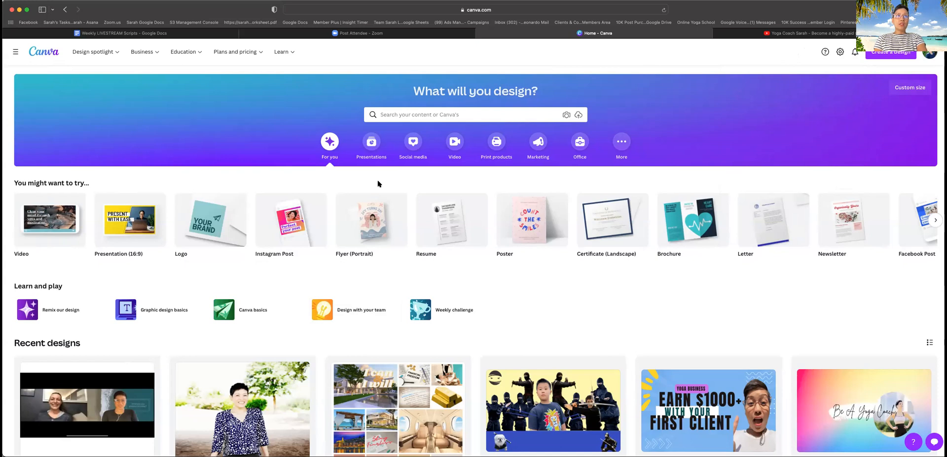
pyautogui.click(427, 114)
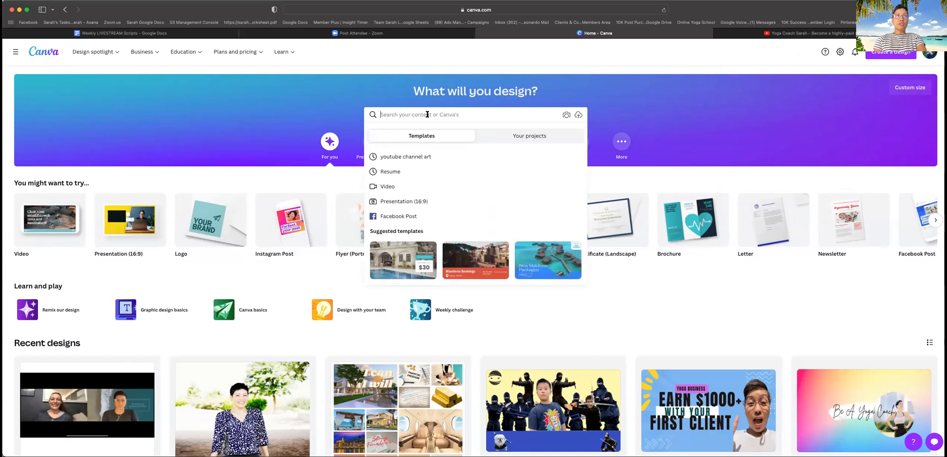
pyautogui.write('F')
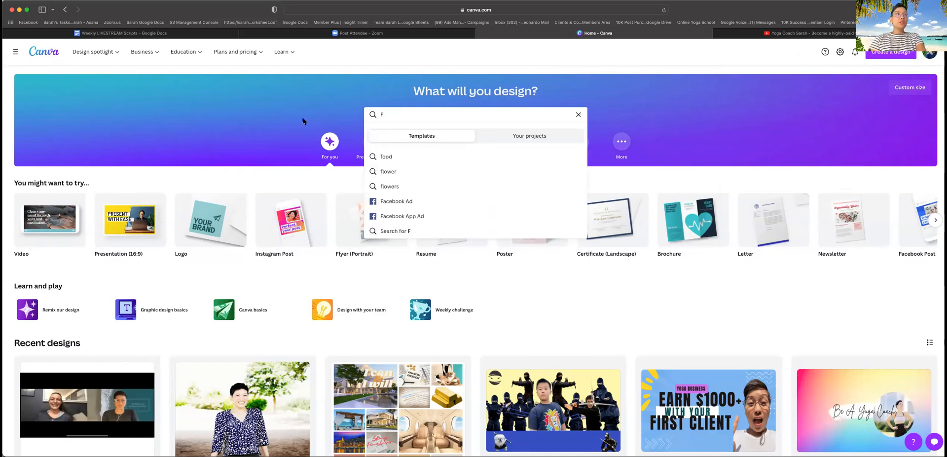
pyautogui.press('BackSpace')
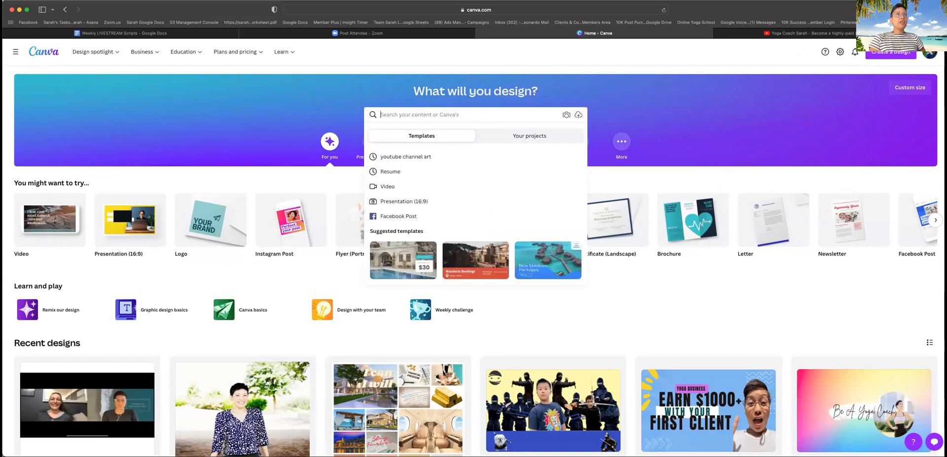
pyautogui.click(301, 119)
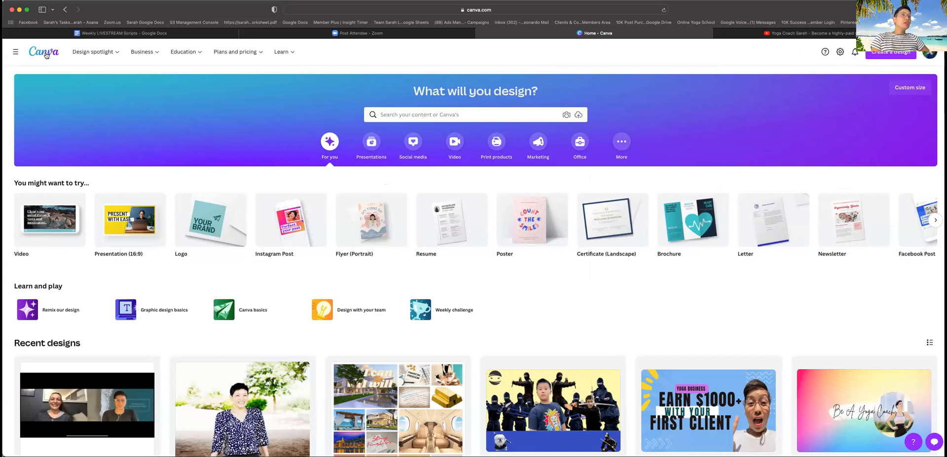
# - Expand the side navigation and dismiss its Pro Tip about premium videos
pyautogui.click(17, 52)
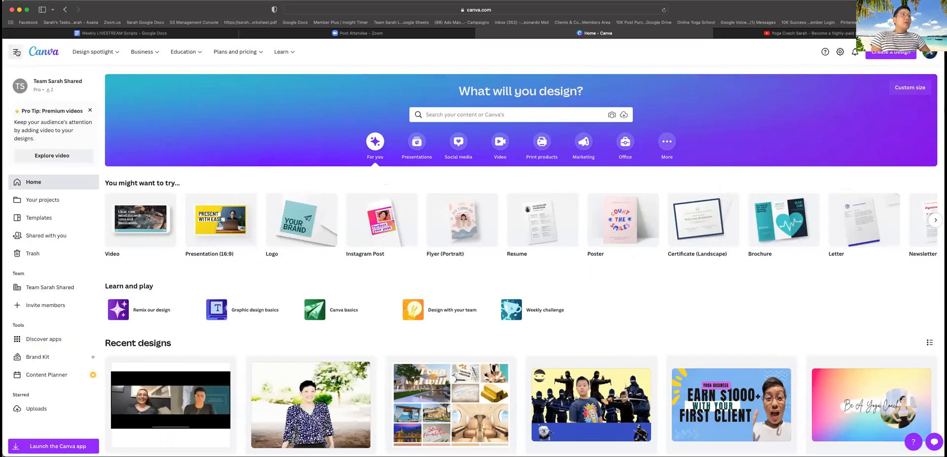
pyautogui.click(90, 110)
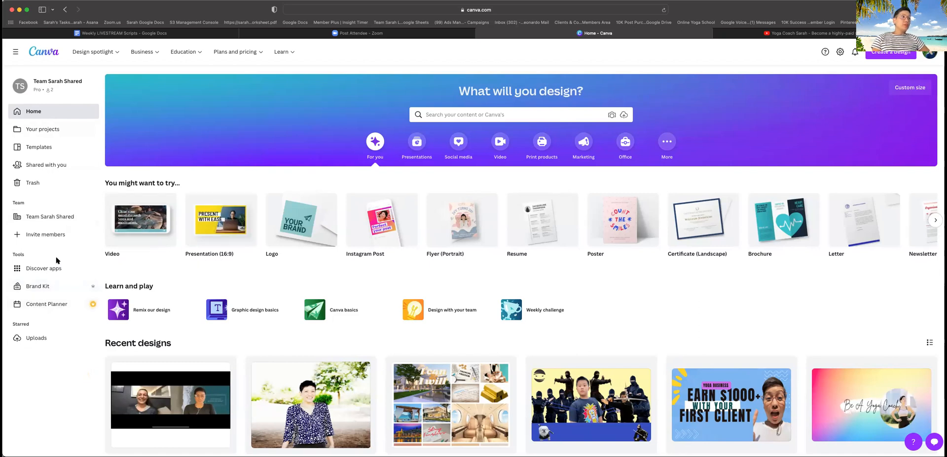
# - Search the templates for "Facebook Cover" and open the Facebook Cover category
pyautogui.click(505, 115)
pyautogui.write('Facebook Cover')
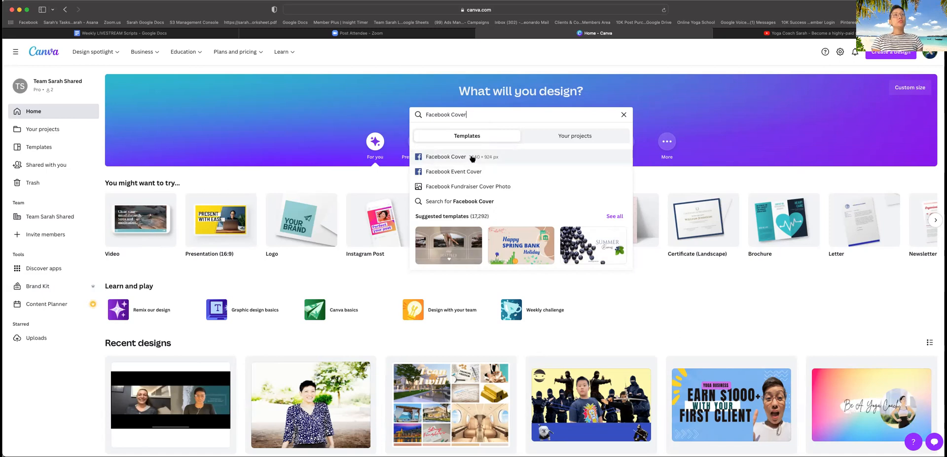
pyautogui.click(472, 158)
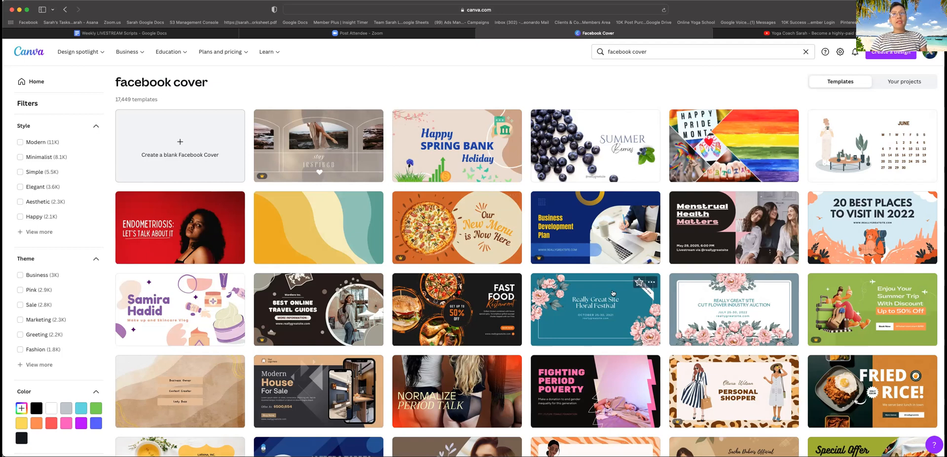
# - Browse the Facebook Cover templates and open the White Pink Minimalist Beauty Vlogger template for editing
pyautogui.scroll(-1, 227, 414)
pyautogui.scroll(-10, 227, 414)
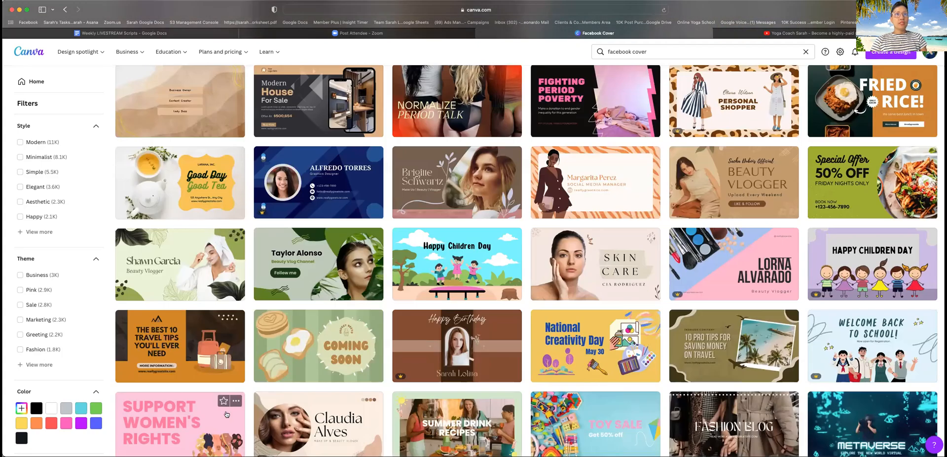
pyautogui.scroll(-2, 227, 411)
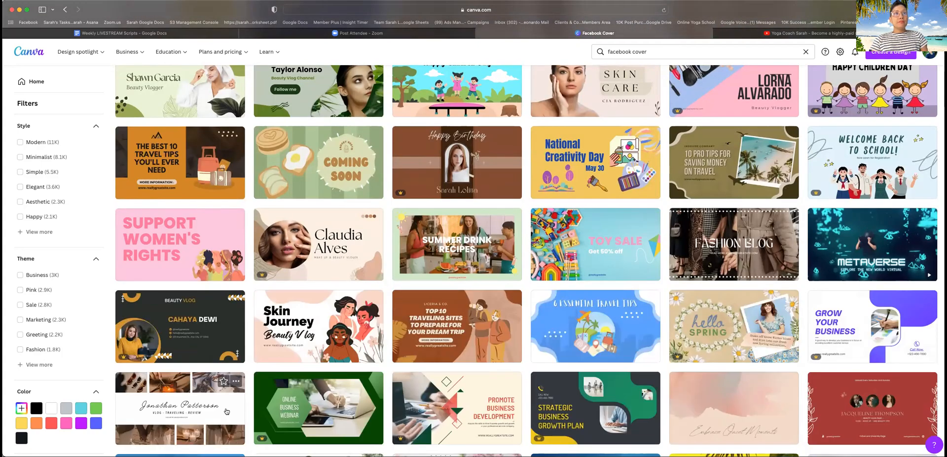
pyautogui.scroll(-3, 226, 411)
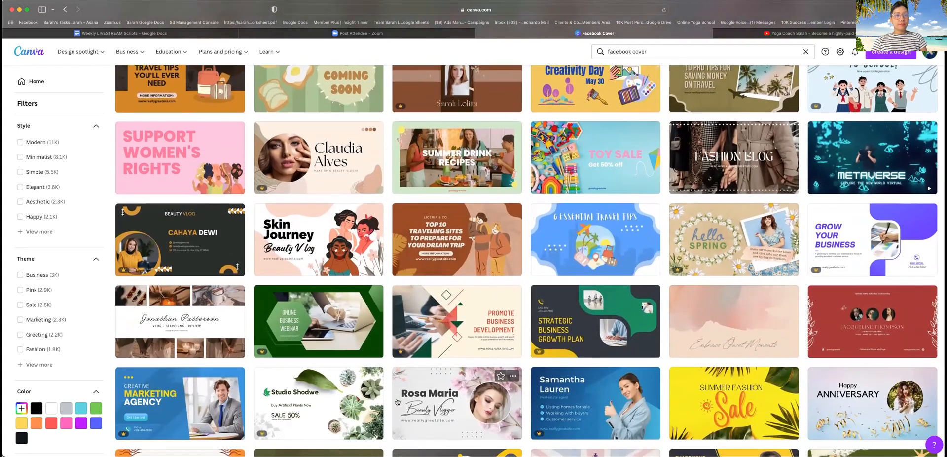
pyautogui.scroll(-8, 397, 401)
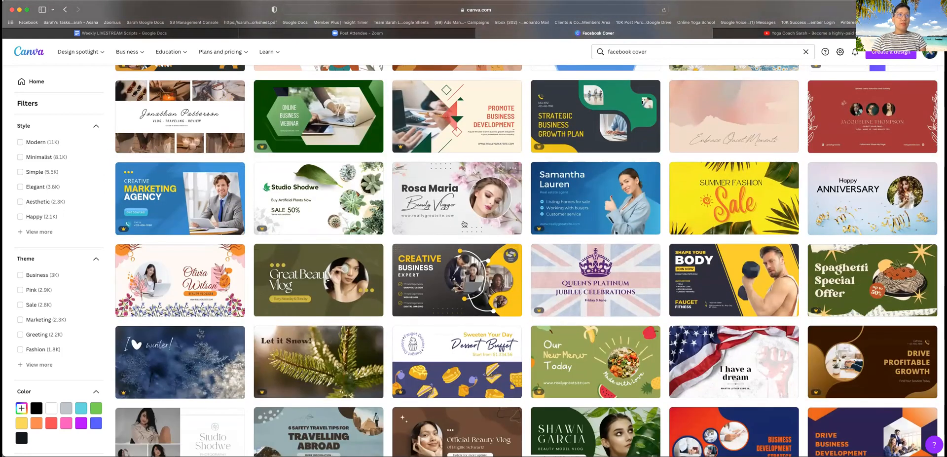
pyautogui.click(444, 225)
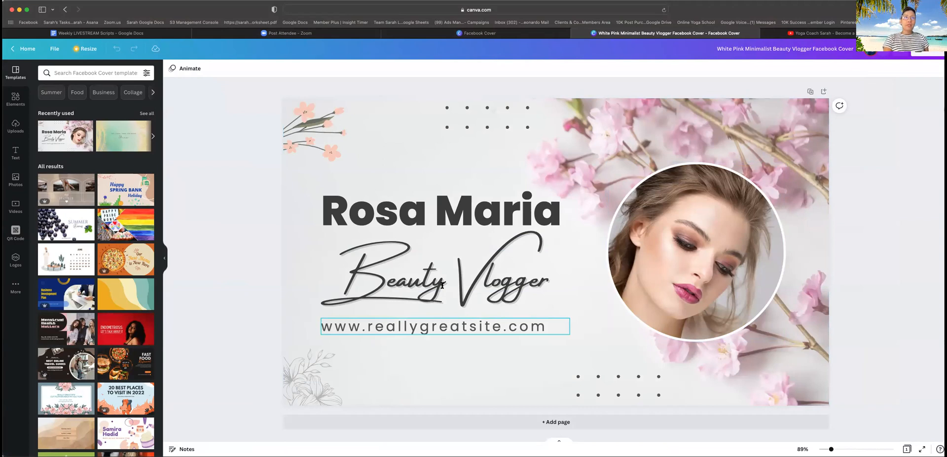
# - Replace the script subtitle "Beauty Vlogger" with "Yoga Teacher"
pyautogui.click(421, 257)
pyautogui.doubleClick(421, 257)
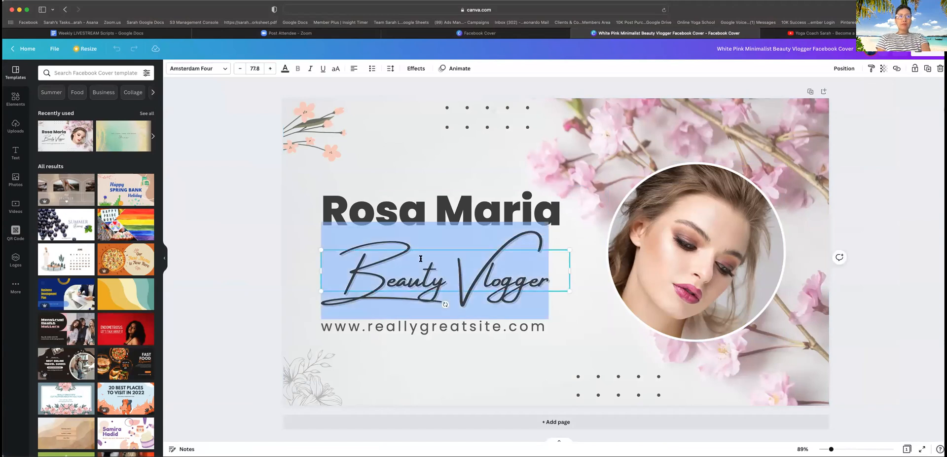
pyautogui.click(421, 258)
pyautogui.doubleClick(421, 259)
pyautogui.click(505, 273)
pyautogui.moveTo(551, 274); pyautogui.dragTo(321, 275)
pyautogui.write('Y')
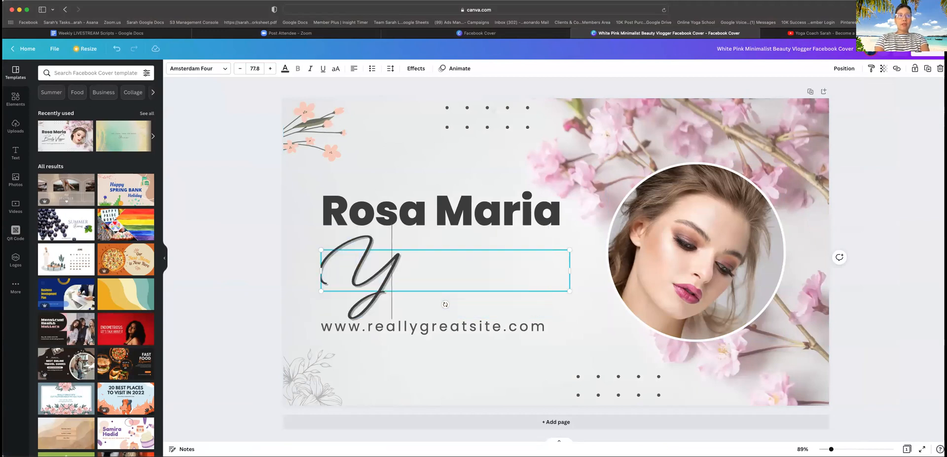
pyautogui.write('oga Tea')
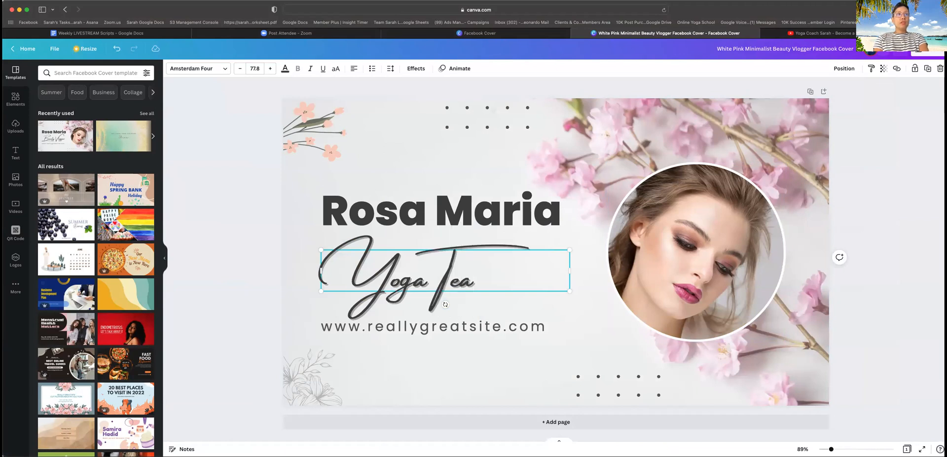
pyautogui.write('cher')
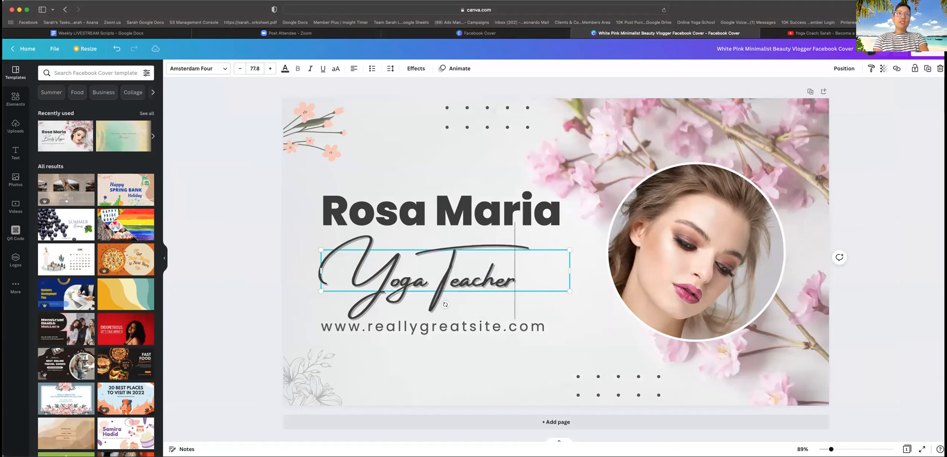
# - Replace the website line with "I work with women to balance out their hormones with our unique yoga method"
pyautogui.doubleClick(363, 326)
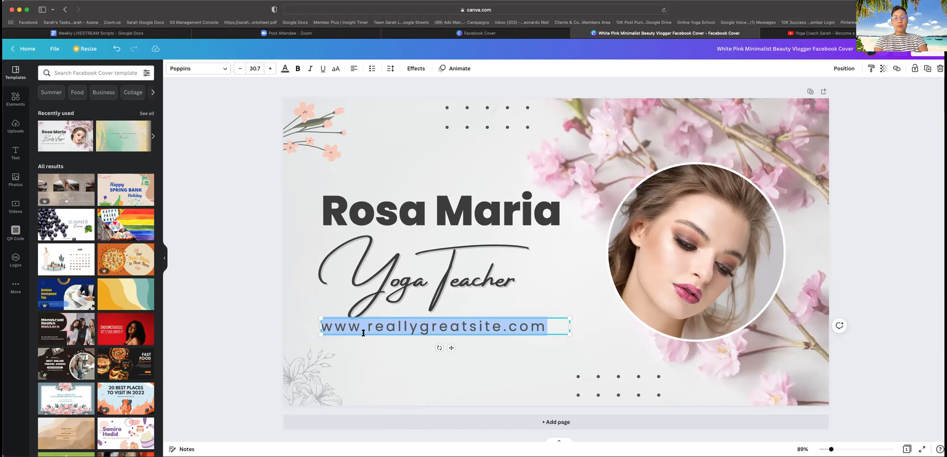
pyautogui.press('BackSpace')
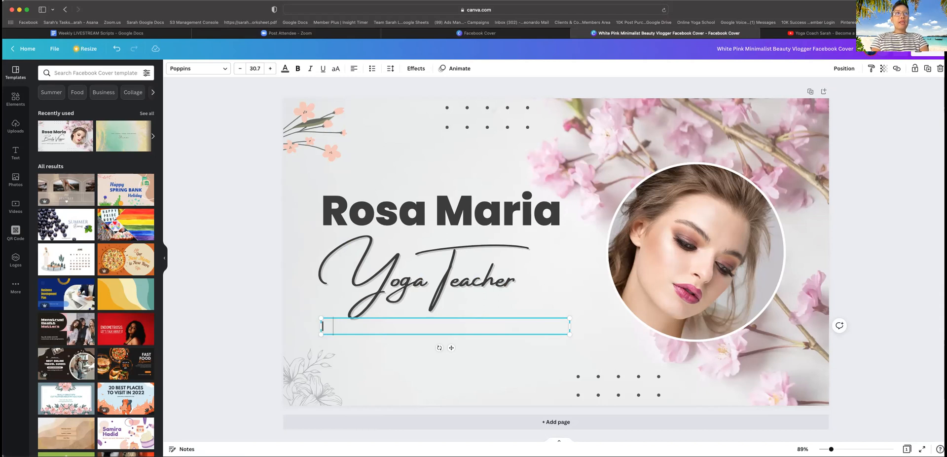
pyautogui.write('I work with ')
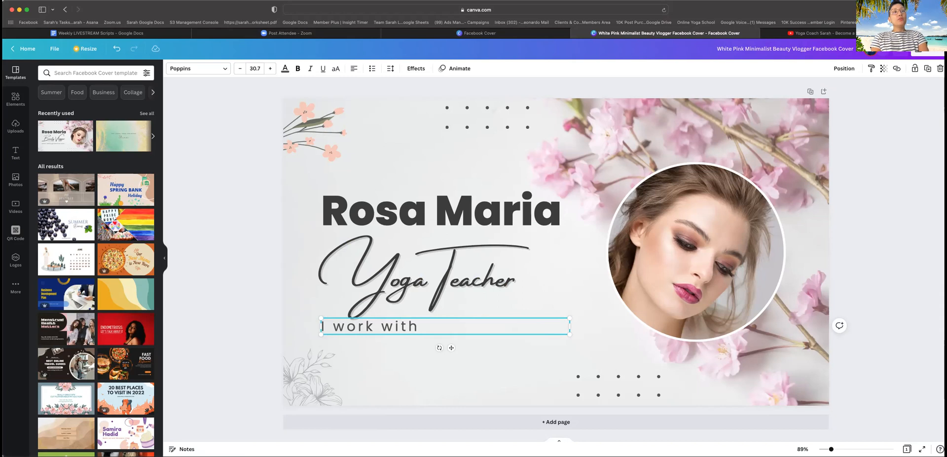
pyautogui.write('women to balance out their hormon')
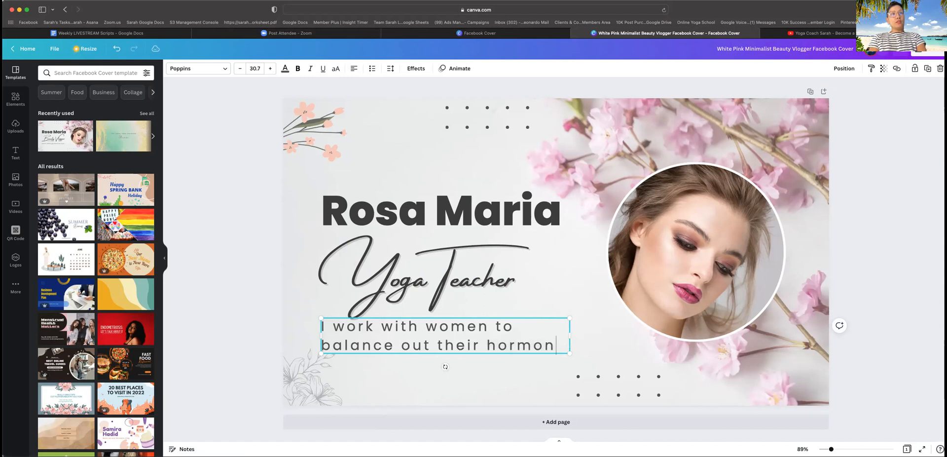
pyautogui.write('es with our uniq')
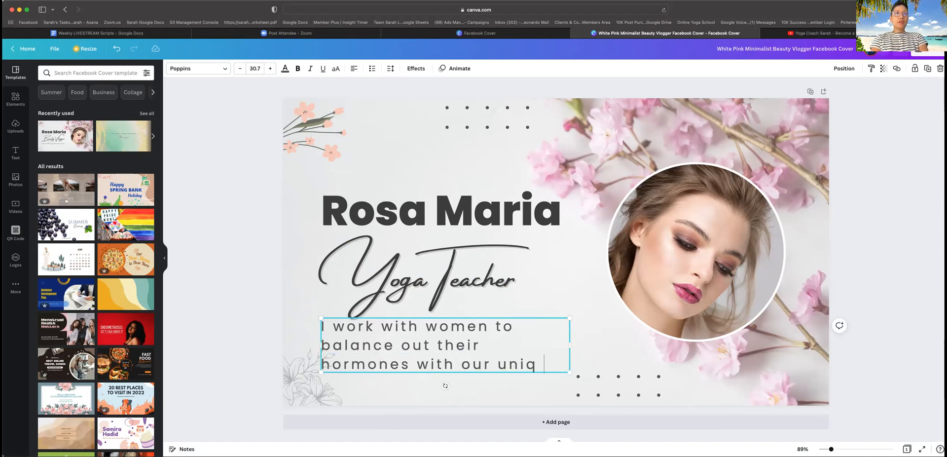
pyautogui.write('ue yoga methods')
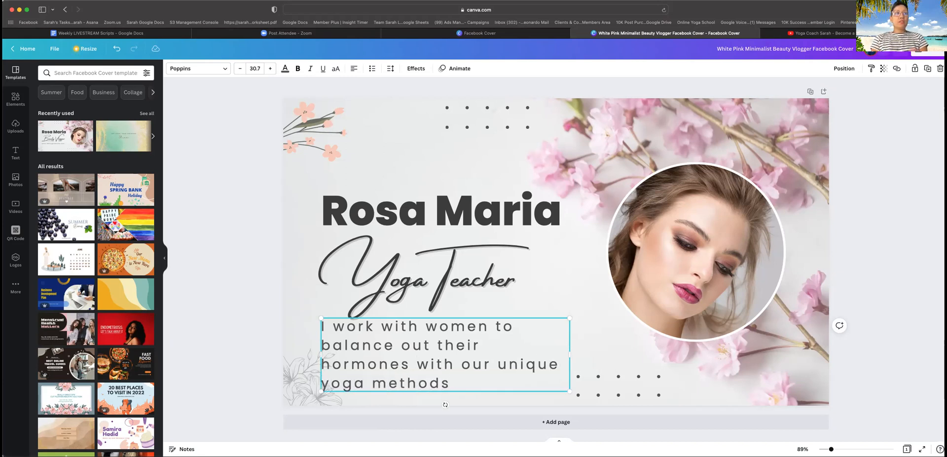
pyautogui.press('BackSpace')
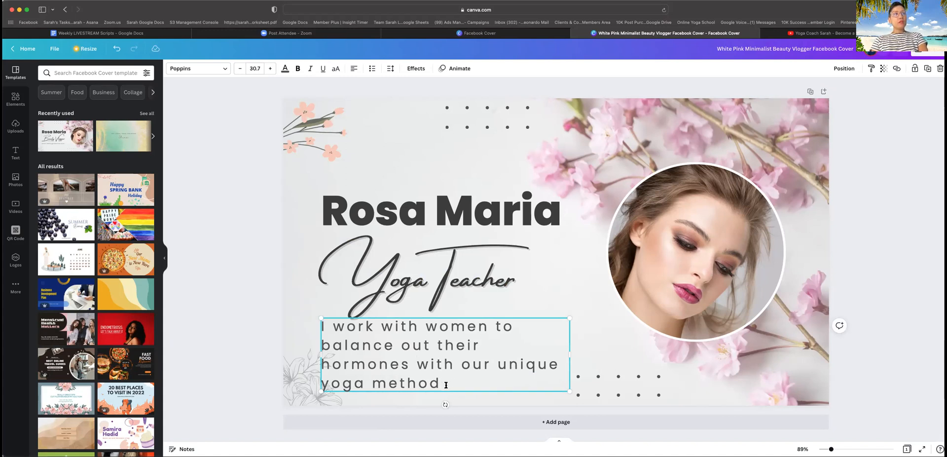
pyautogui.press('BackSpace')
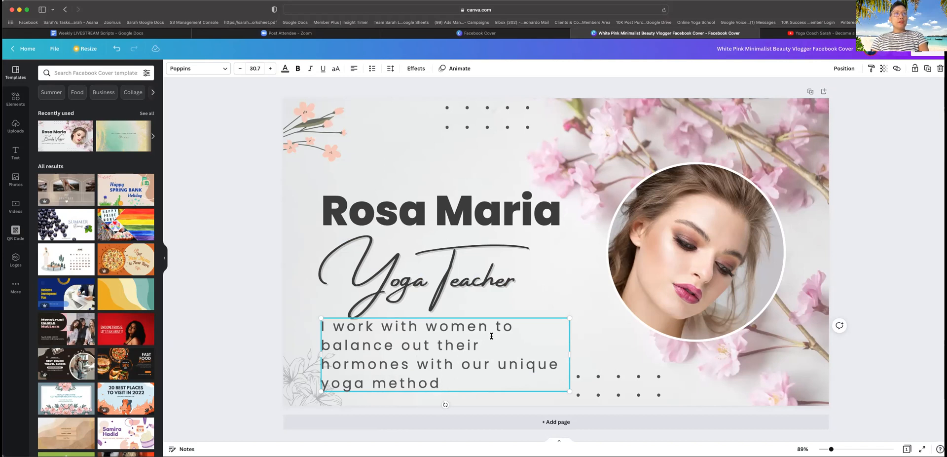
# - Extend the description after "yoga method" with ". Click to Join our free group."
pyautogui.press('BackSpace')
pyautogui.write('d. Click')
pyautogui.write(' t')
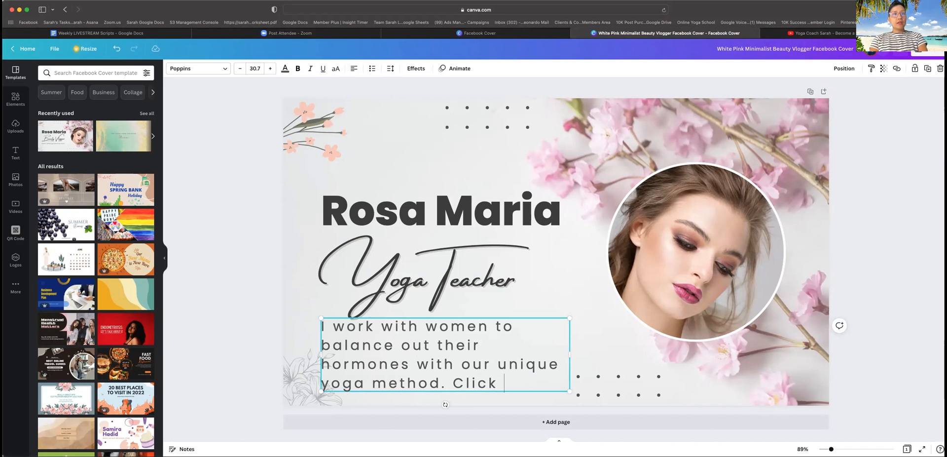
pyautogui.write('o J')
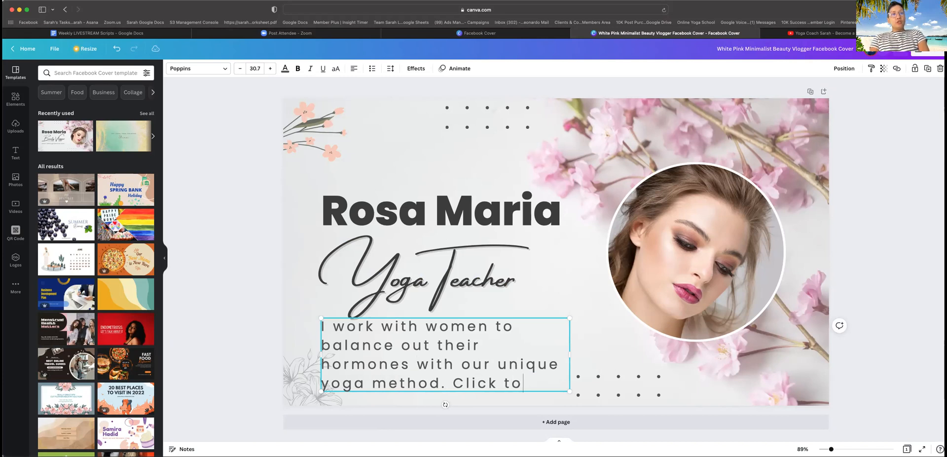
pyautogui.press('BackSpace')
pyautogui.write('Join ')
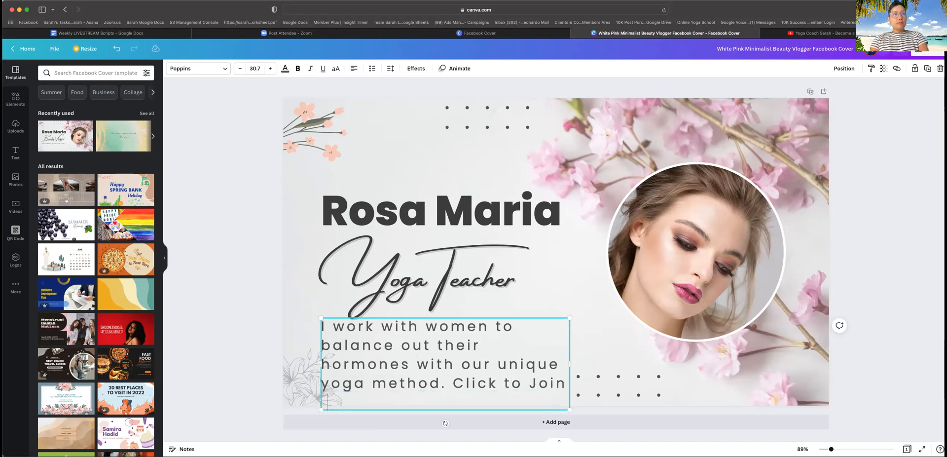
pyautogui.write('our g')
pyautogui.press('BackSpace')
pyautogui.write('free ')
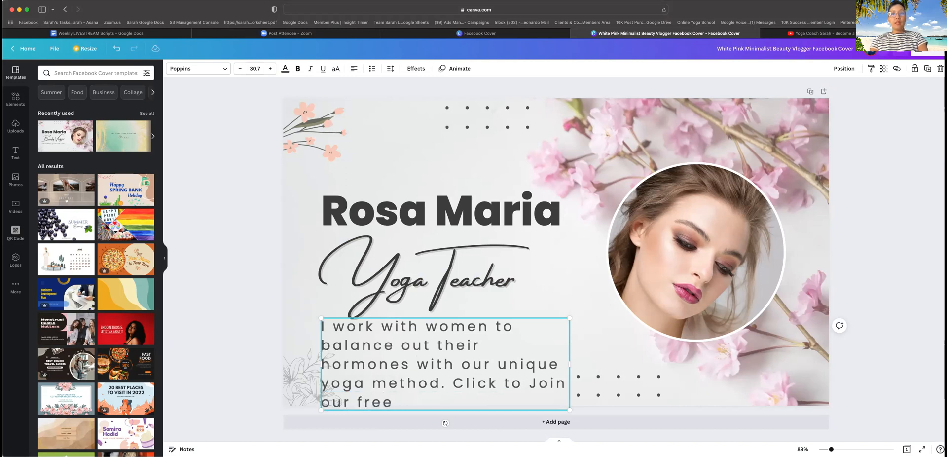
pyautogui.write('group.')
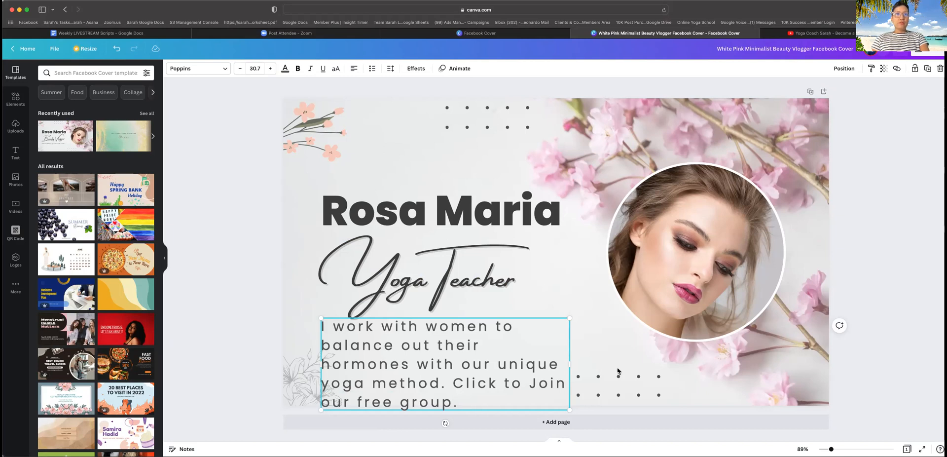
# - Move the name heading, the "Yoga Teacher" subtitle and the description paragraph up so they stack closely beneath each other
pyautogui.click(594, 356)
pyautogui.click(514, 349)
pyautogui.moveTo(513, 348); pyautogui.dragTo(513, 333)
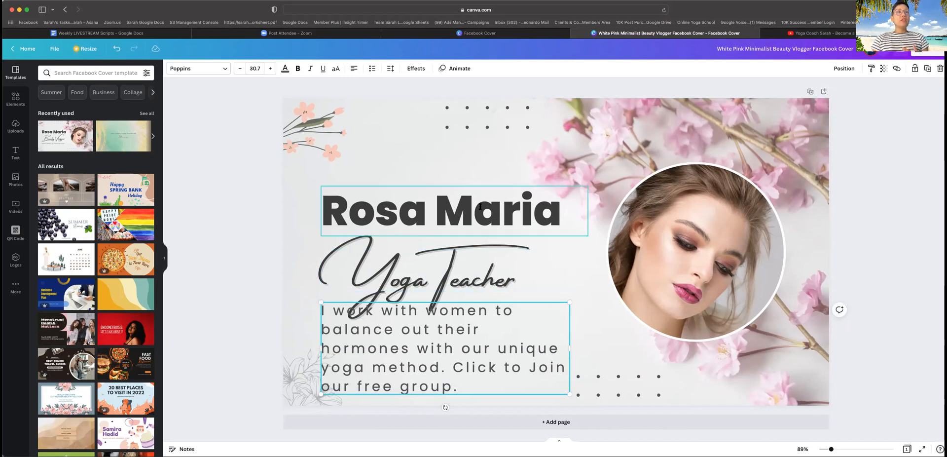
pyautogui.moveTo(462, 209); pyautogui.dragTo(461, 165)
pyautogui.click(448, 260)
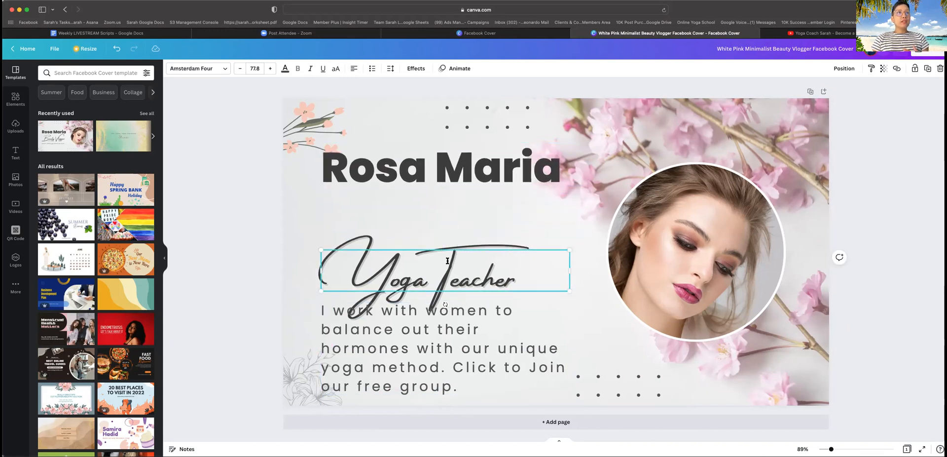
pyautogui.moveTo(448, 261); pyautogui.dragTo(454, 207)
pyautogui.click(420, 329)
pyautogui.moveTo(420, 329); pyautogui.dragTo(420, 299)
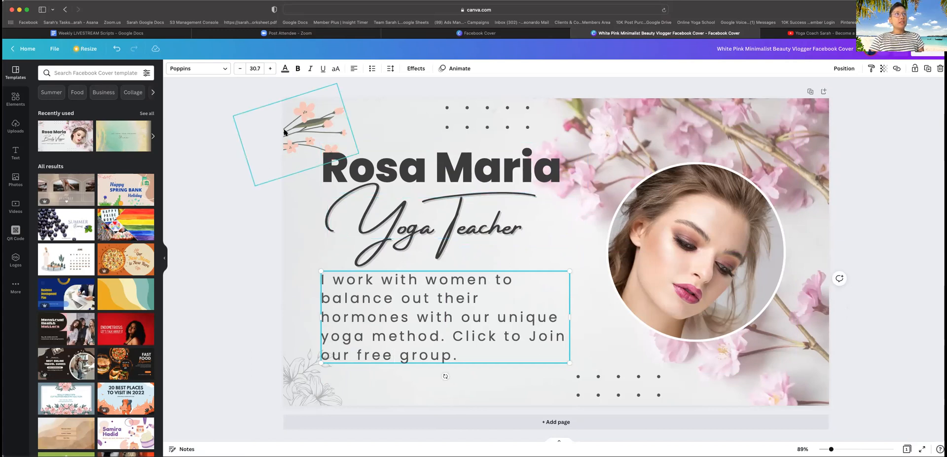
# - Reduce the description paragraph's font size to 21.7
pyautogui.click(238, 72)
pyautogui.click(237, 72)
pyautogui.click(238, 72)
pyautogui.click(238, 72)
pyautogui.click(238, 72)
pyautogui.click(238, 72)
pyautogui.click(238, 72)
pyautogui.click(238, 72)
pyautogui.click(238, 72)
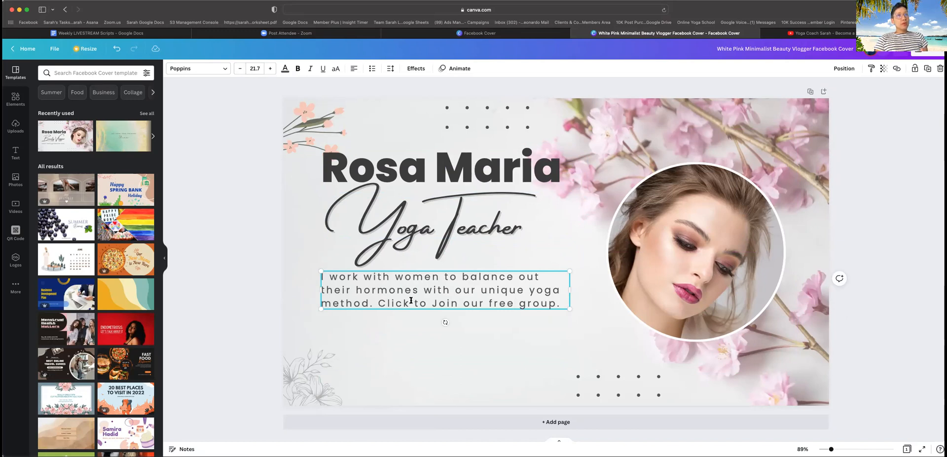
# - Split the call to action after "method." into its own paragraph with a blank line above, and lowercase "join"
pyautogui.click(411, 342)
pyautogui.click(410, 302)
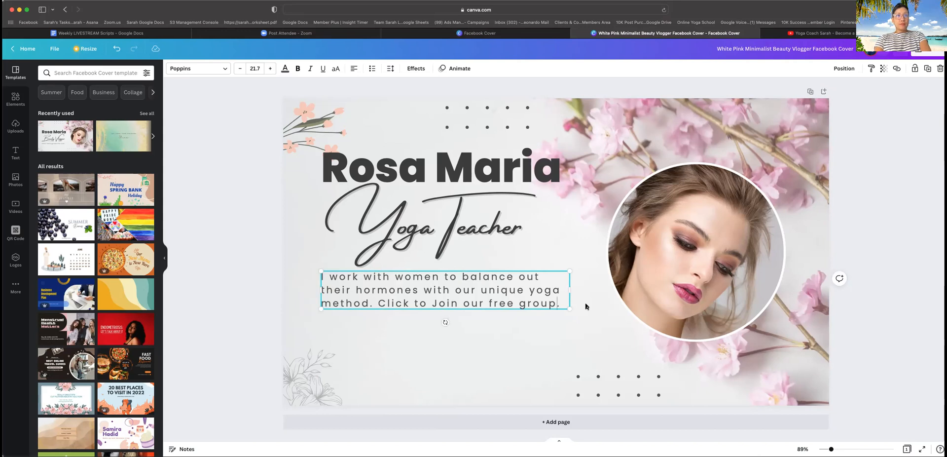
pyautogui.click(537, 335)
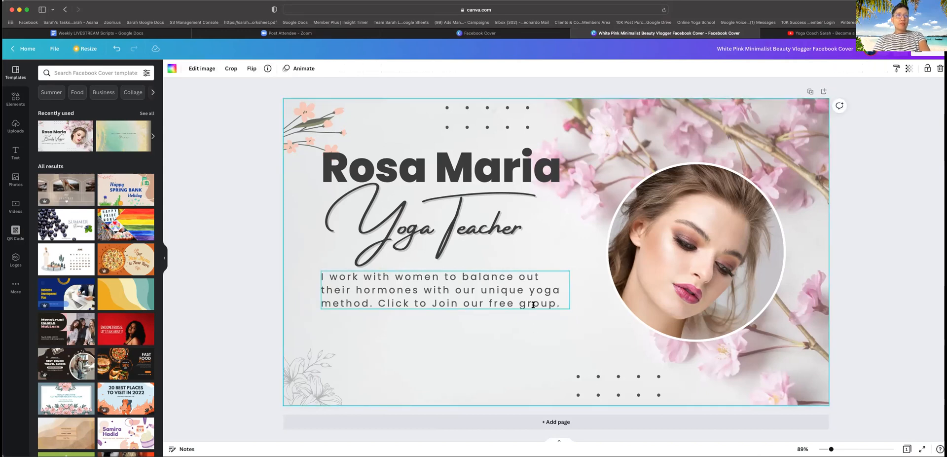
pyautogui.click(552, 307)
pyautogui.click(498, 303)
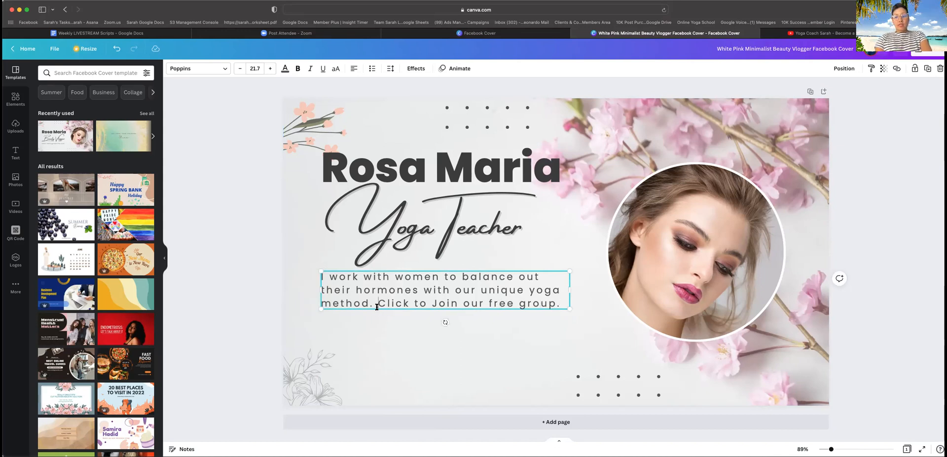
pyautogui.press('Return')
pyautogui.press('Return')
pyautogui.click(383, 330)
pyautogui.press('BackSpace')
pyautogui.write('j')
# - Extend the call-to-action line after "free group" with "in bio."
pyautogui.click(518, 330)
pyautogui.press('BackSpace')
pyautogui.write('in bio.')
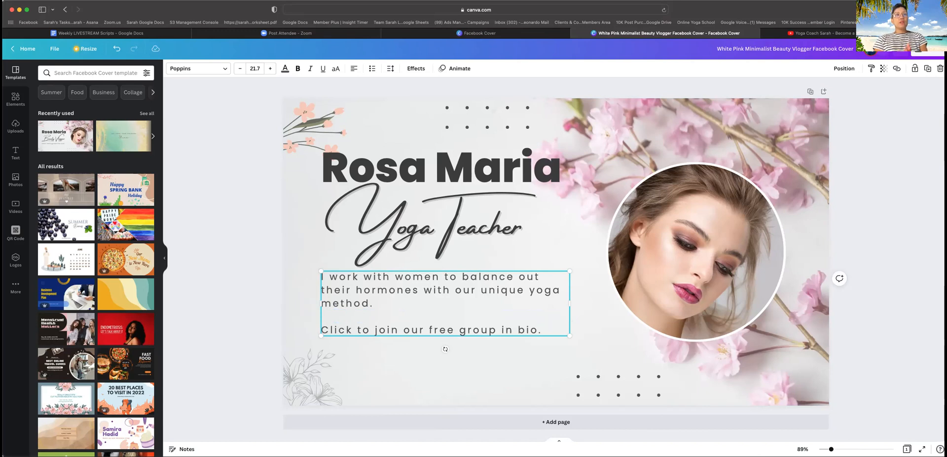
# - Replace the call-to-action ending "in bio." with "link comments." and finish editing the description
pyautogui.press('BackSpace')
pyautogui.press('BackSpace')
pyautogui.press('BackSpace')
pyautogui.press('BackSpace')
pyautogui.press('BackSpace')
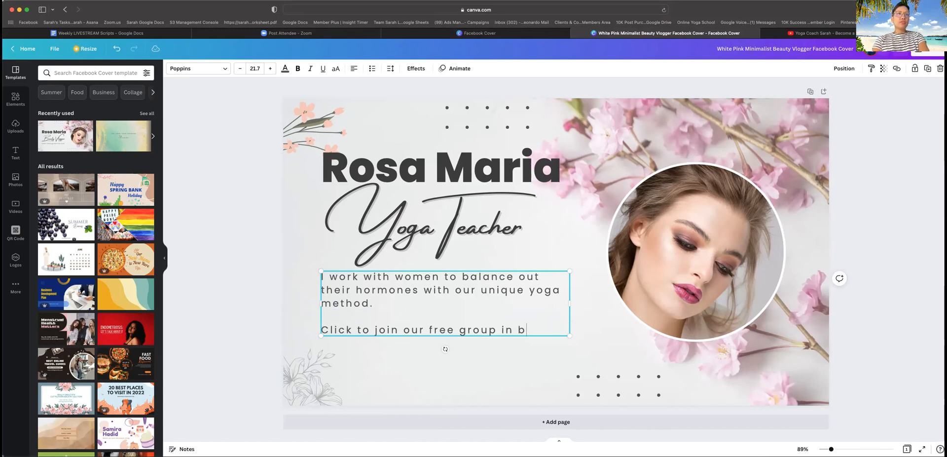
pyautogui.press('BackSpace')
pyautogui.press('BackSpace')
pyautogui.write('l')
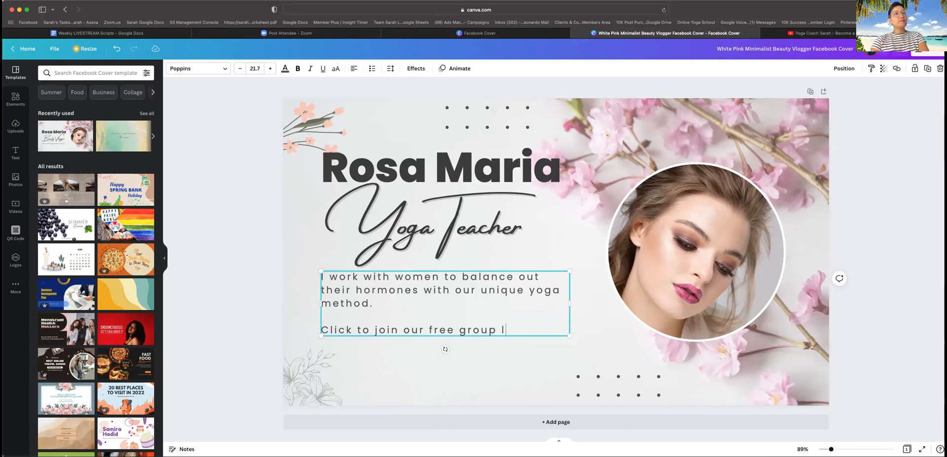
pyautogui.write('ink comme')
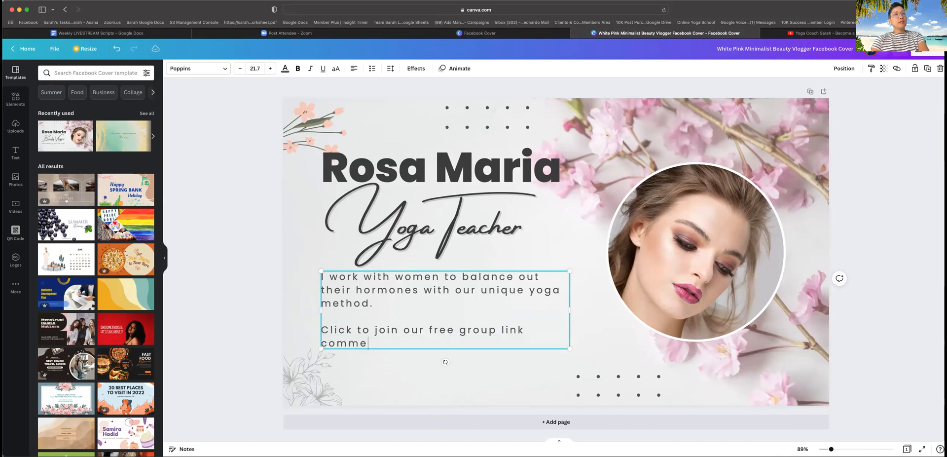
pyautogui.write('nts.')
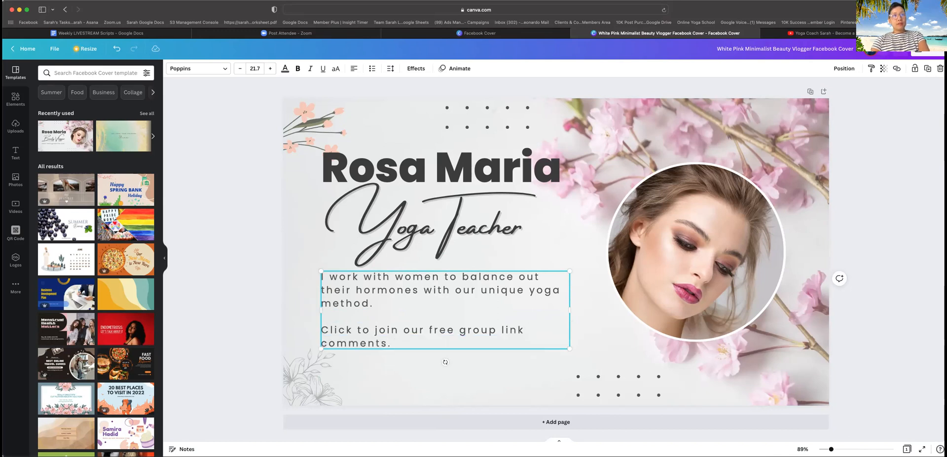
pyautogui.click(531, 375)
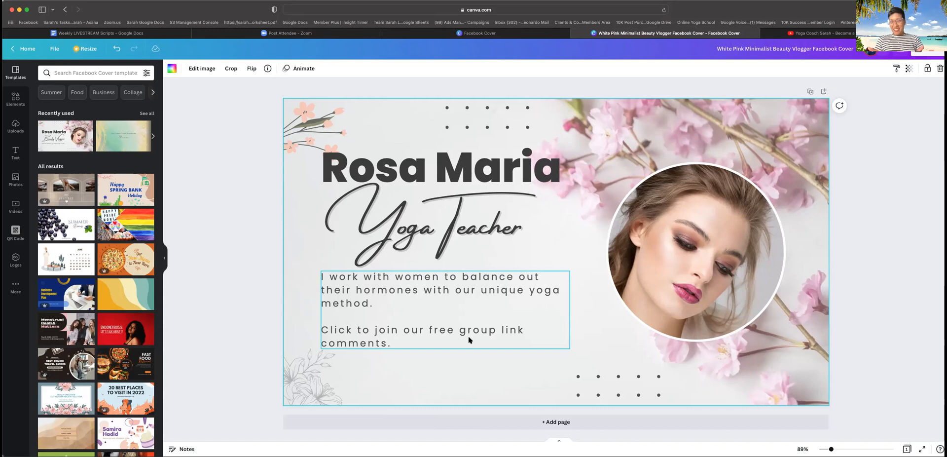
# - Open the share and download options for the Facebook cover design
pyautogui.click(449, 326)
pyautogui.click(434, 366)
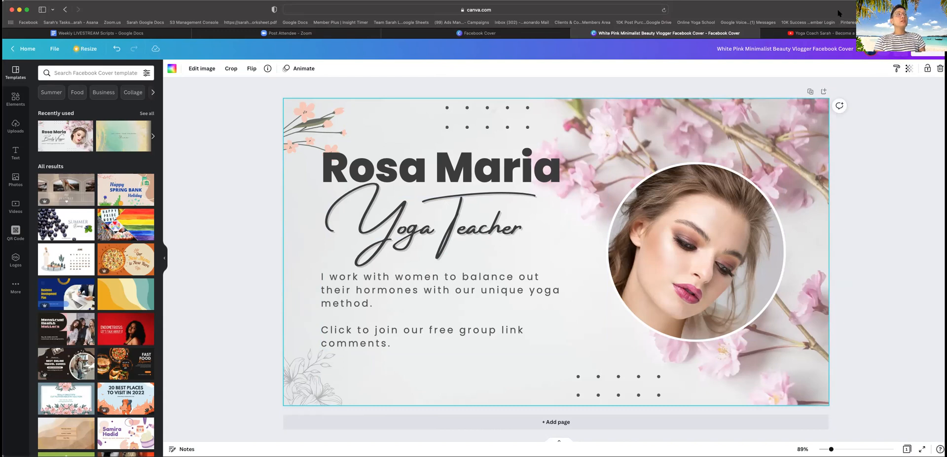
pyautogui.click(930, 53)
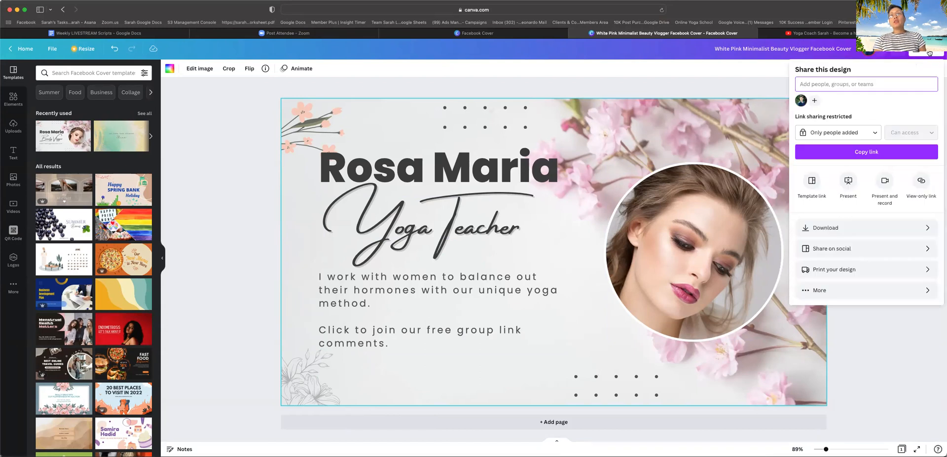